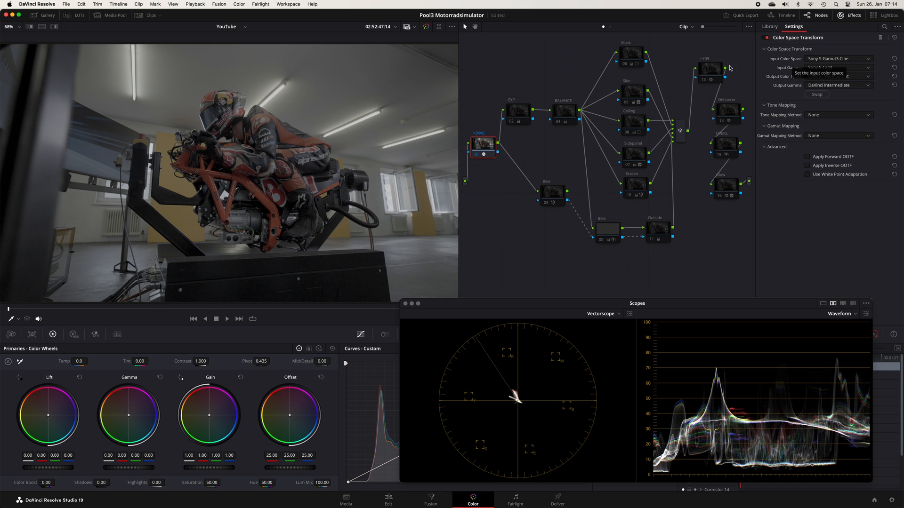
Enable the Rec.709 output conversion node, along with the EXP and BALANCE nodes
{"action": "left_click", "coordinate": [705, 79]}
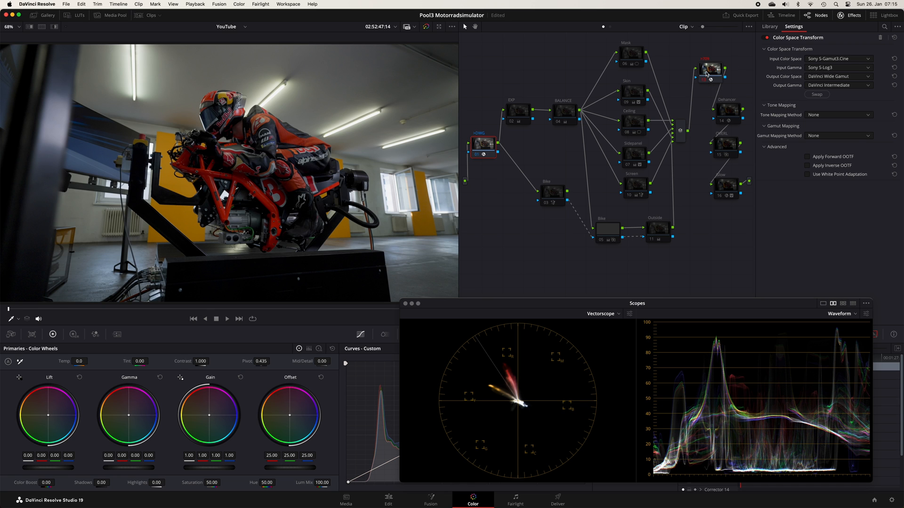
{"action": "left_click", "coordinate": [707, 74]}
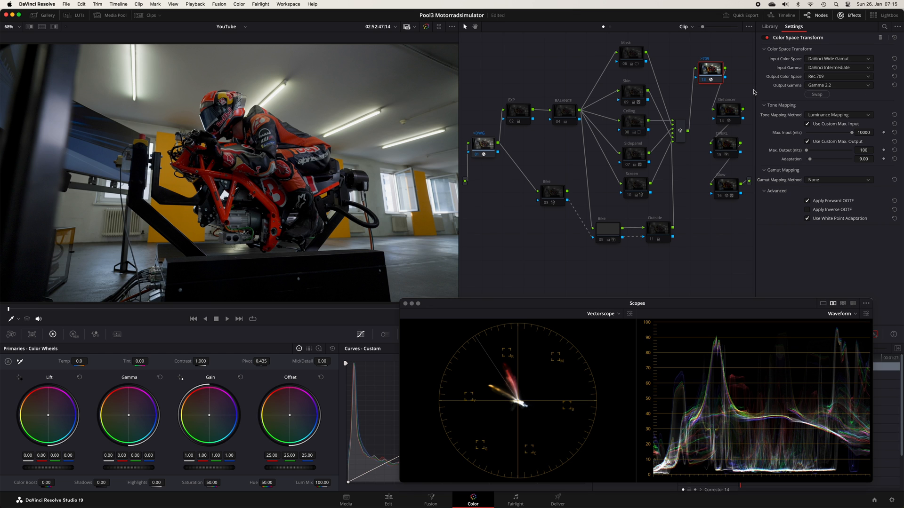
{"action": "left_click", "coordinate": [512, 123]}
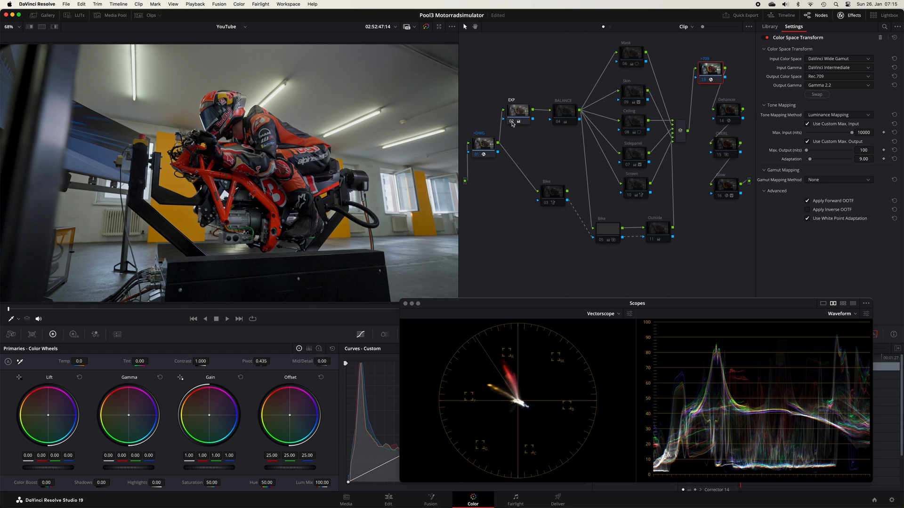
{"action": "left_click", "coordinate": [567, 114]}
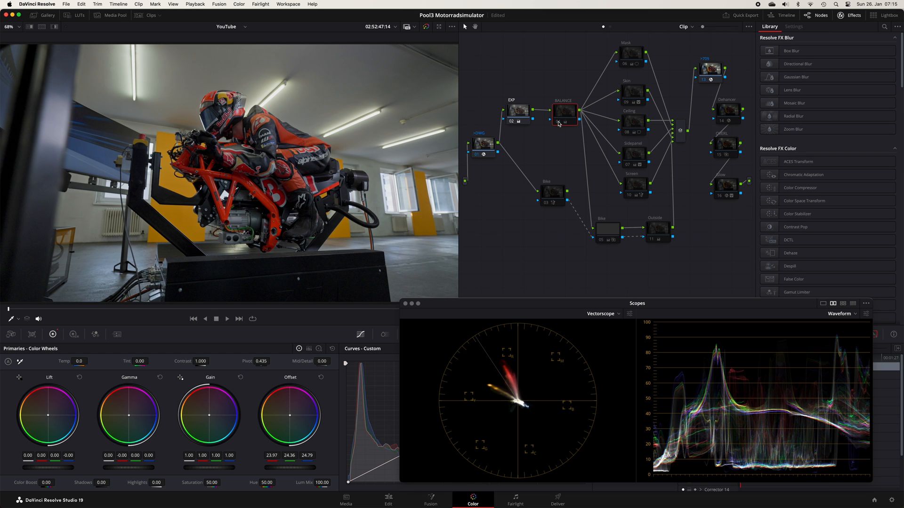
{"action": "left_click", "coordinate": [559, 123]}
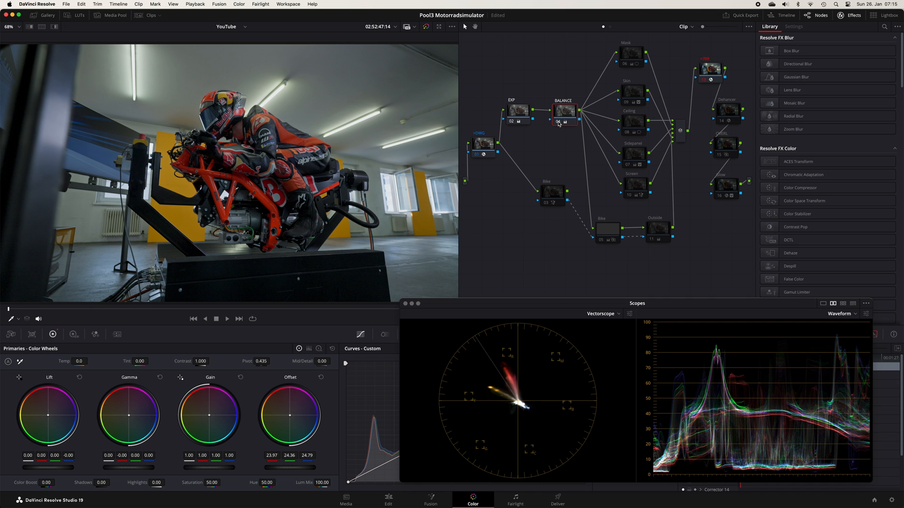
{"action": "left_click", "coordinate": [559, 124]}
Enable the Dehancer node after the Rec.709 conversion and show its film emulation settings
{"action": "left_click", "coordinate": [723, 124]}
{"action": "left_click", "coordinate": [724, 124]}
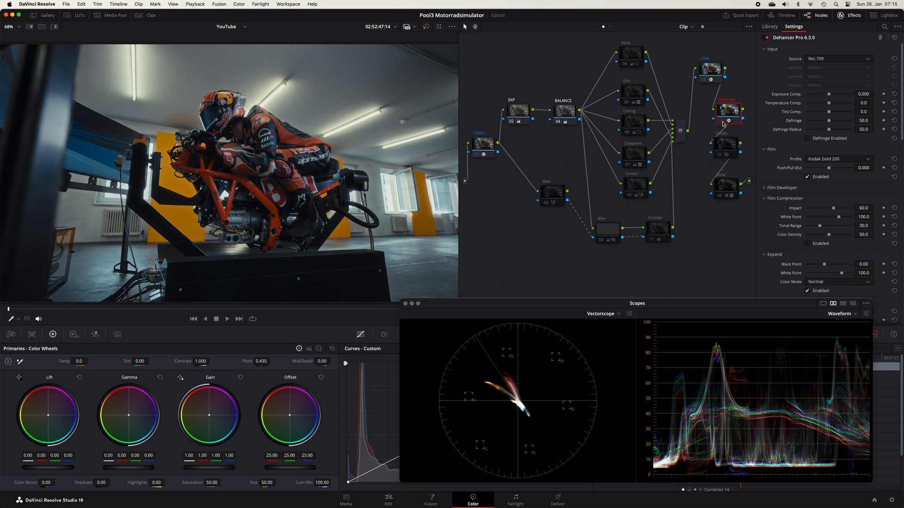
{"action": "left_click", "coordinate": [723, 124]}
Compare the rider up close with the Dehancer node off and on, and review its film and print settings
{"action": "scroll", "coordinate": [208, 112], "scroll_direction": "up", "scroll_amount": 3}
{"action": "scroll", "coordinate": [208, 111], "scroll_direction": "up", "scroll_amount": 5}
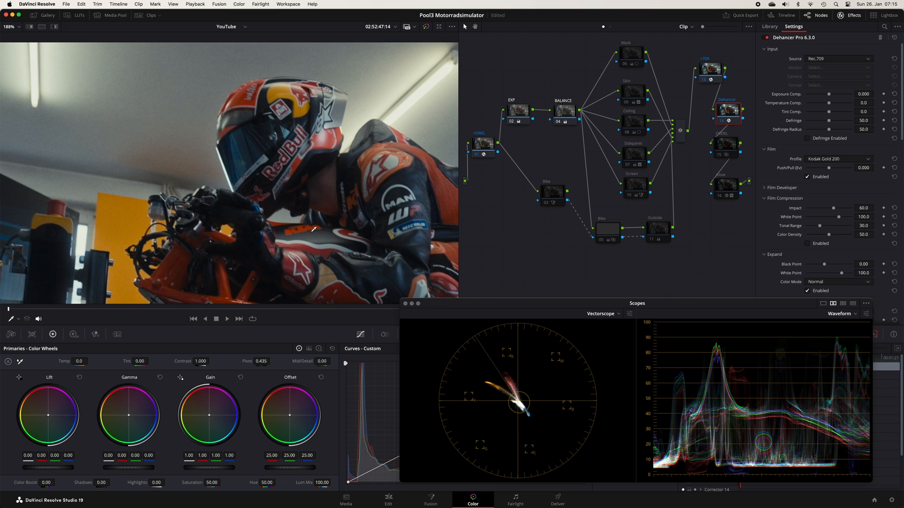
{"action": "left_click", "coordinate": [723, 123]}
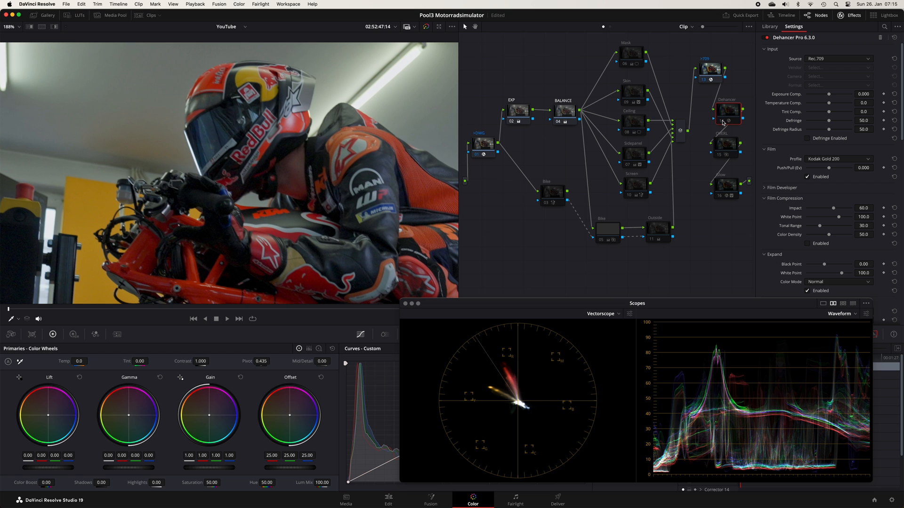
{"action": "left_click", "coordinate": [723, 123]}
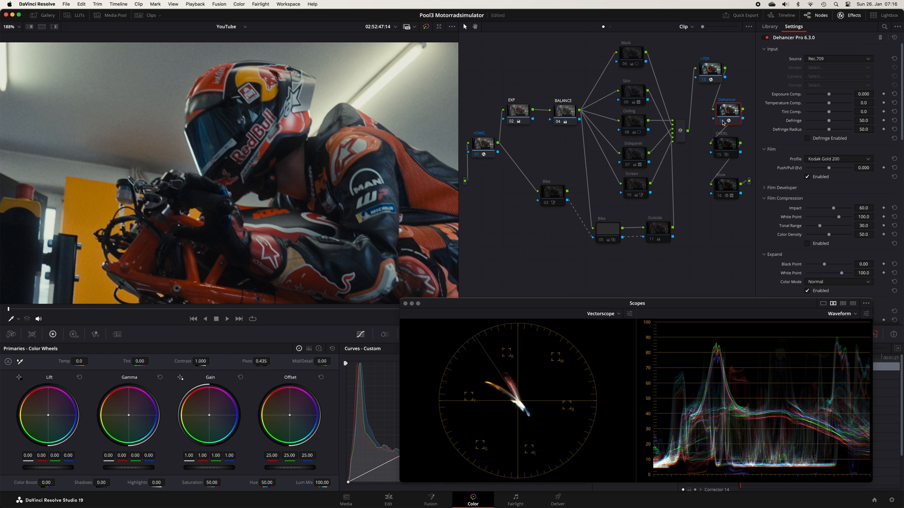
{"action": "key", "text": "super+s"}
{"action": "left_click_drag", "start_coordinate": [901, 130], "coordinate": [901, 214]}
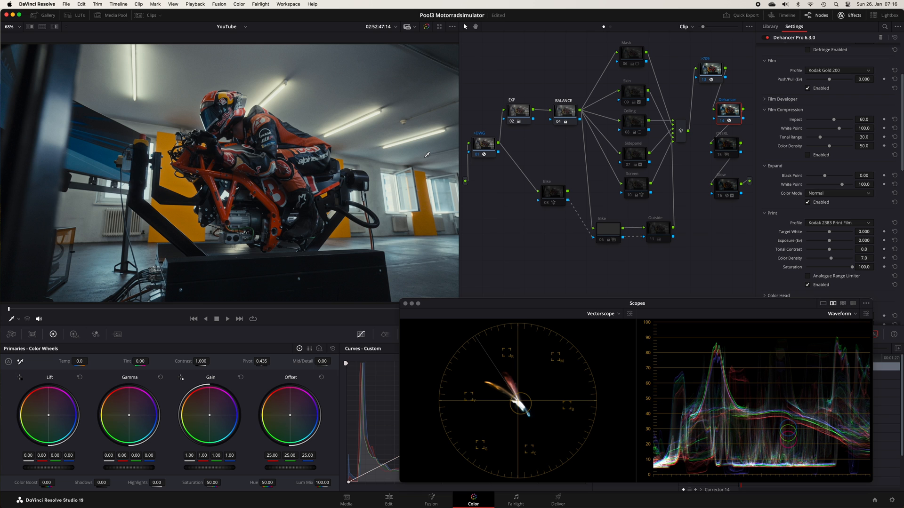
Enable the Bike node that feeds the matte and check its Magic Mask overlay on the bike and rider
{"action": "left_click", "coordinate": [557, 193]}
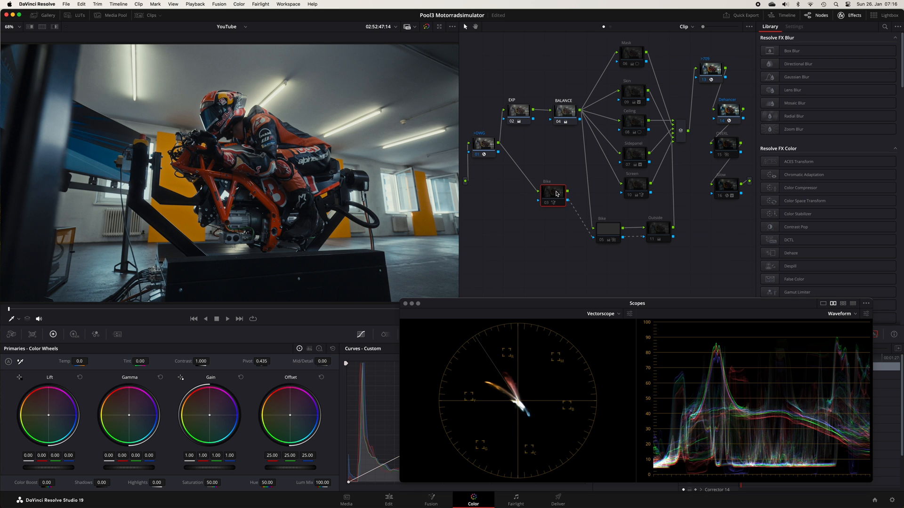
{"action": "left_click", "coordinate": [547, 203]}
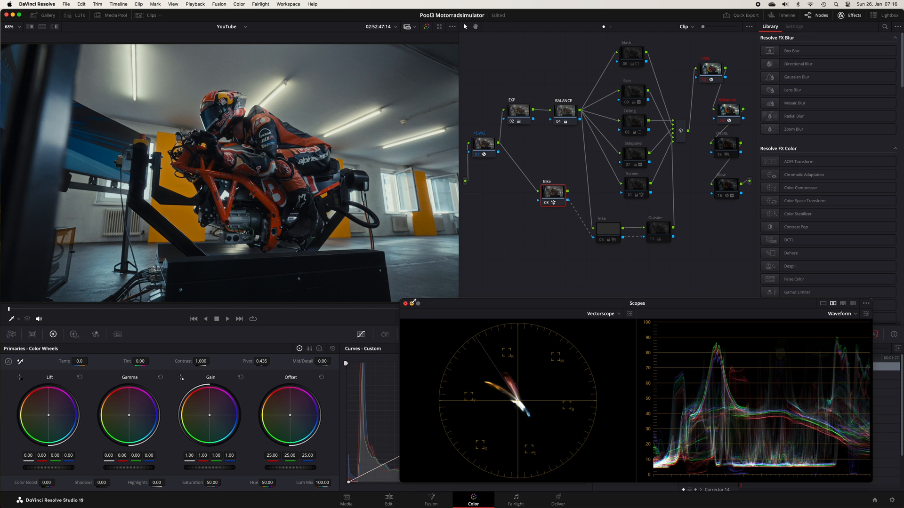
{"action": "left_click", "coordinate": [411, 303]}
{"action": "left_click", "coordinate": [510, 334]}
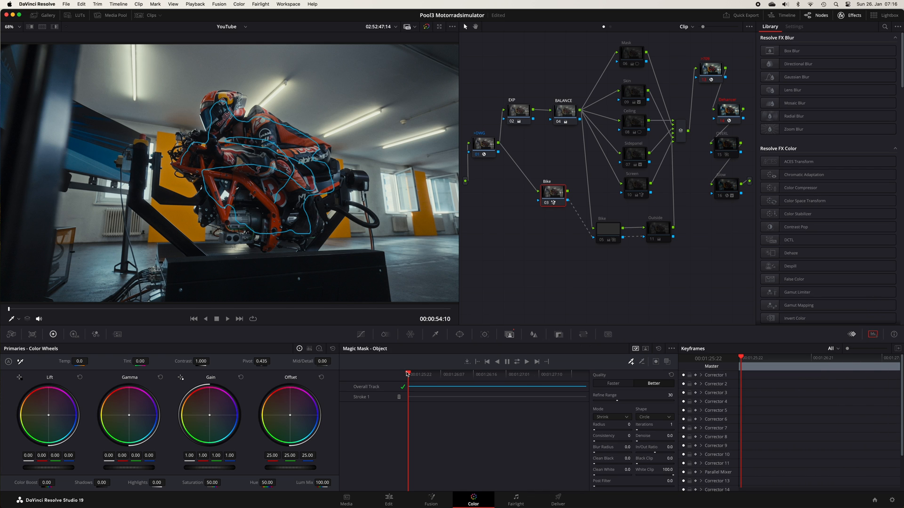
{"action": "left_click", "coordinate": [667, 361]}
{"action": "left_click", "coordinate": [417, 375]}
{"action": "mouse_move", "coordinate": [419, 375]}
{"action": "left_mouse_down"}
{"action": "mouse_move", "coordinate": [559, 375]}
{"action": "mouse_move", "coordinate": [408, 375]}
{"action": "left_mouse_up"}
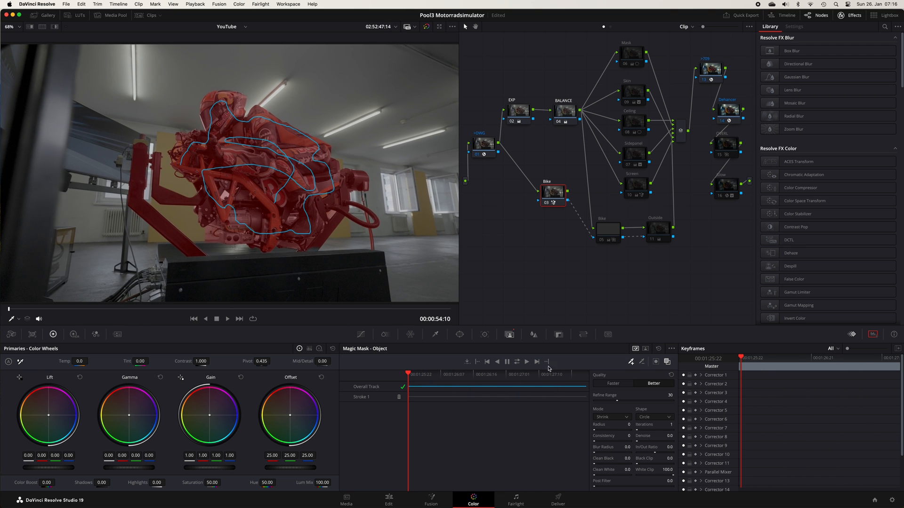
{"action": "left_click", "coordinate": [668, 362]}
Enable the second Bike node that receives the mask and the Outside node following it
{"action": "left_click", "coordinate": [607, 236]}
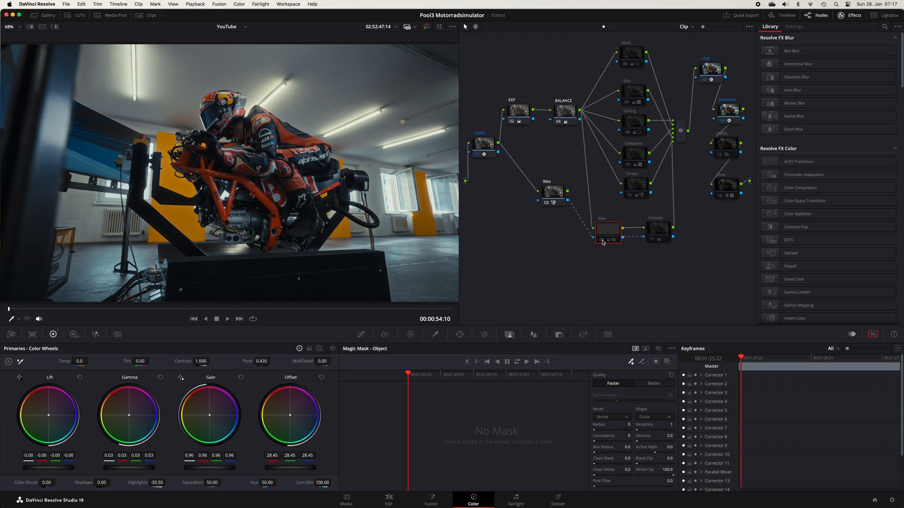
{"action": "left_click", "coordinate": [602, 241]}
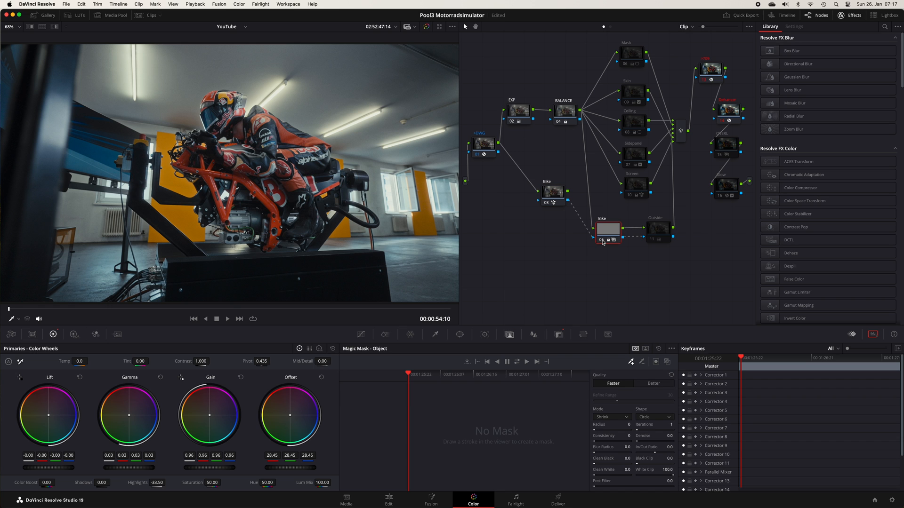
{"action": "left_click", "coordinate": [653, 240]}
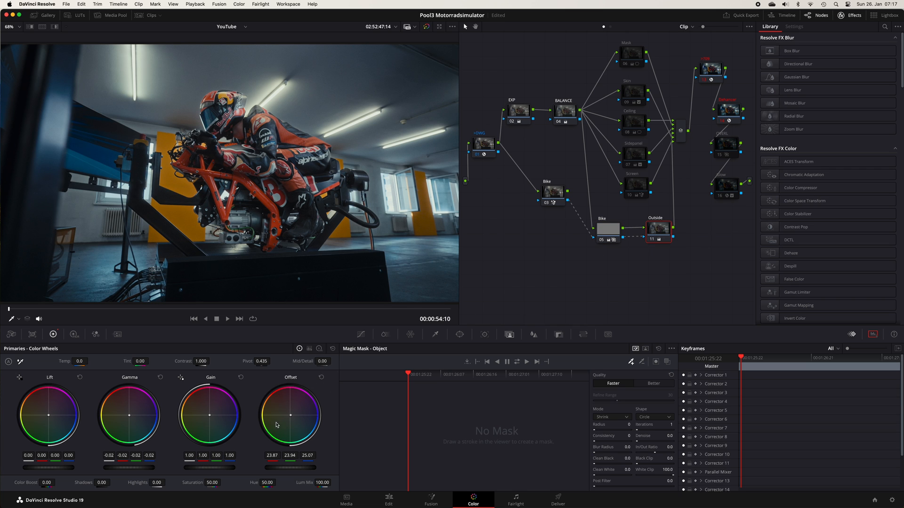
Compare the Outside node off and on against the scopes, and examine the area it affects using the highlight view
{"action": "left_click", "coordinate": [872, 335]}
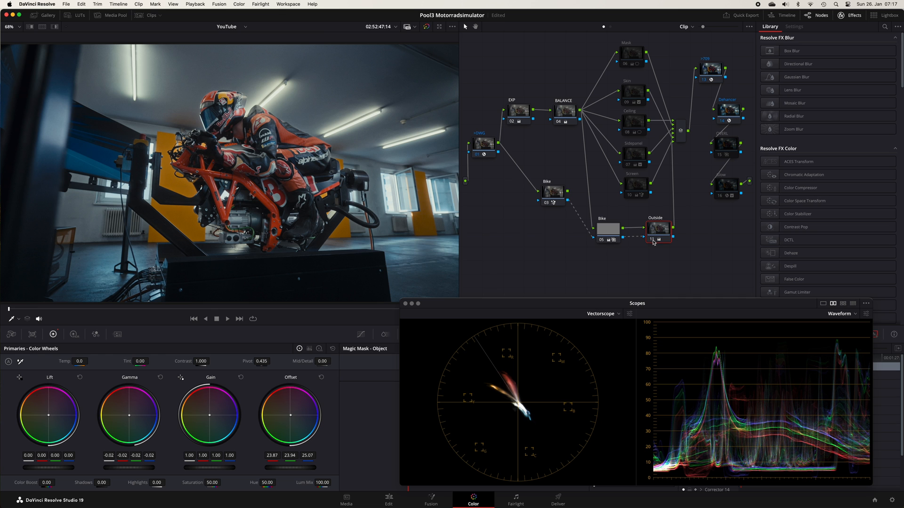
{"action": "left_click", "coordinate": [653, 238]}
{"action": "left_click", "coordinate": [653, 239]}
{"action": "left_click", "coordinate": [652, 240]}
{"action": "left_click", "coordinate": [653, 240]}
{"action": "key", "text": "shift+h"}
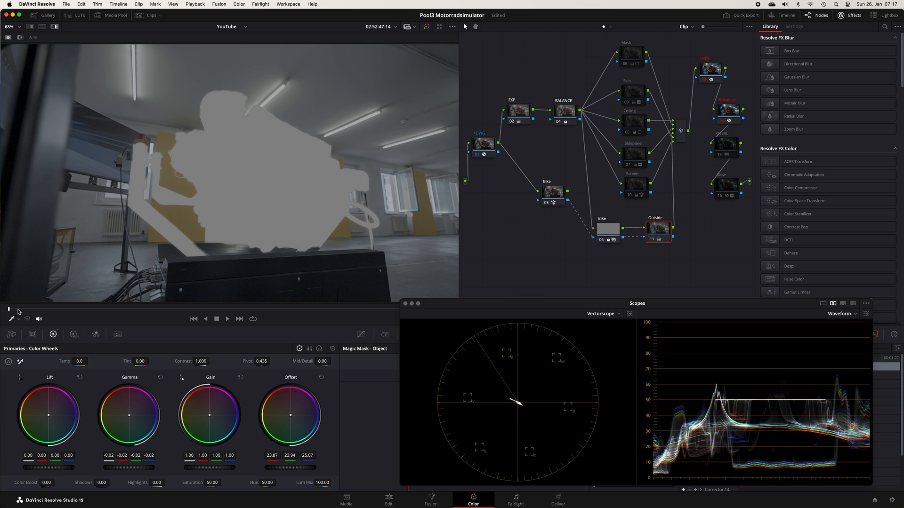
{"action": "mouse_move", "coordinate": [19, 309]}
{"action": "left_mouse_down"}
{"action": "mouse_move", "coordinate": [214, 307]}
{"action": "mouse_move", "coordinate": [27, 310]}
{"action": "left_mouse_up"}
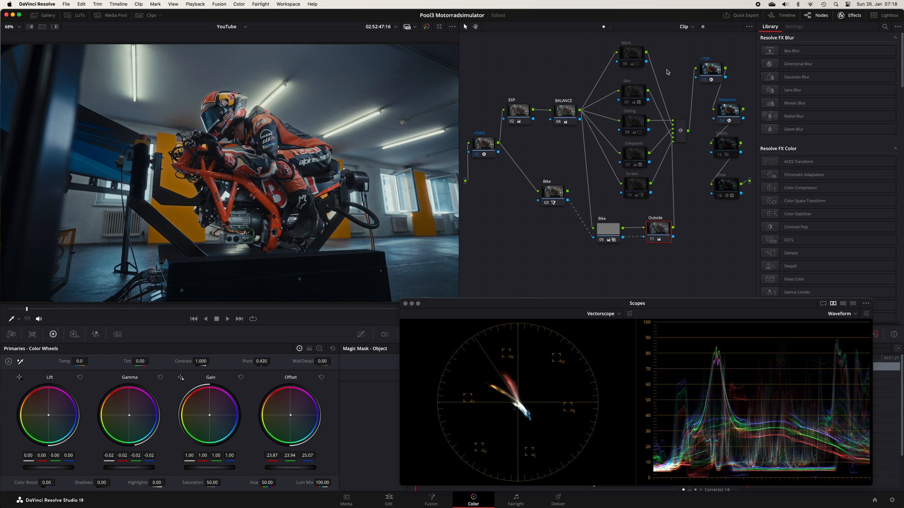
Enable the Mask node and compare the image with and without its circular window adjustment
{"action": "left_click", "coordinate": [634, 55]}
{"action": "left_click", "coordinate": [411, 303]}
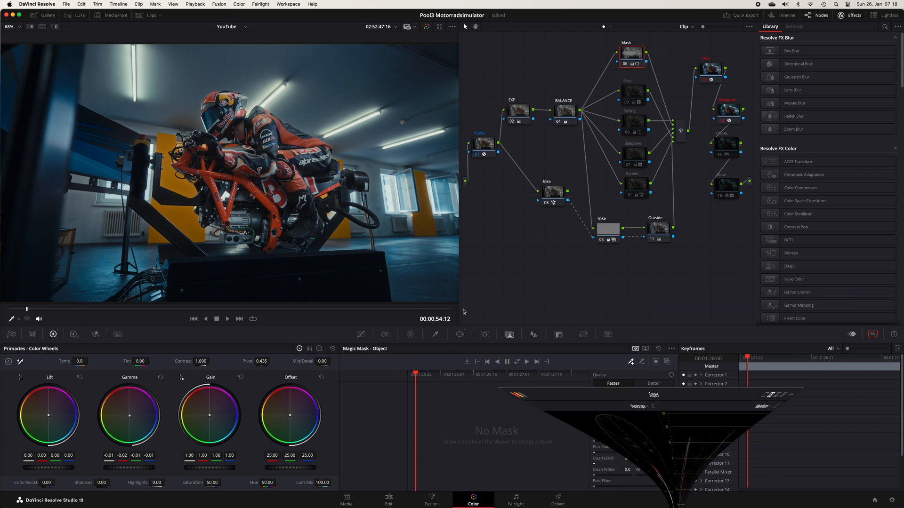
{"action": "left_click", "coordinate": [460, 334]}
{"action": "left_click", "coordinate": [12, 320]}
{"action": "key", "text": "super+d"}
{"action": "key", "text": "super+d"}
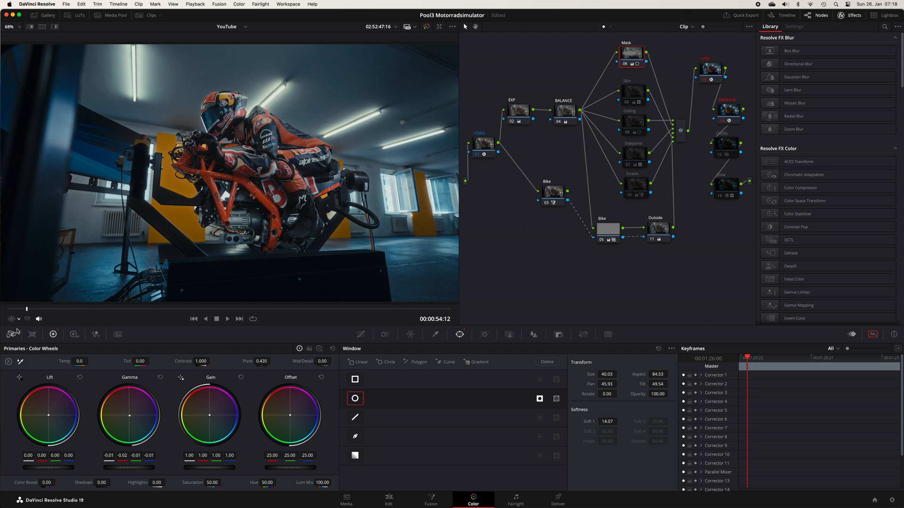
{"action": "key", "text": "super+d"}
{"action": "key", "text": "super+d"}
Enable the Skin node and review its HSL qualifier and drawn window around the rider's neck
{"action": "left_click", "coordinate": [633, 91]}
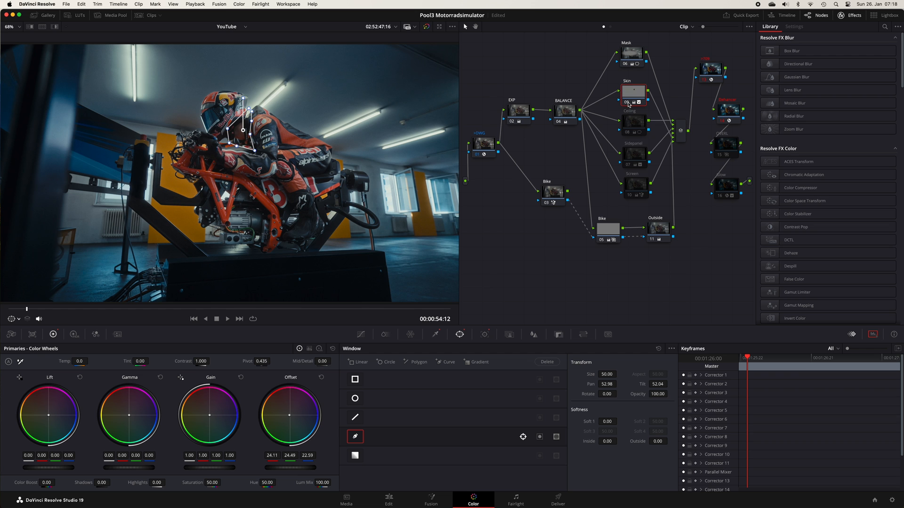
{"action": "scroll", "coordinate": [277, 104], "scroll_direction": "up", "scroll_amount": 3}
{"action": "scroll", "coordinate": [278, 105], "scroll_direction": "up", "scroll_amount": 2}
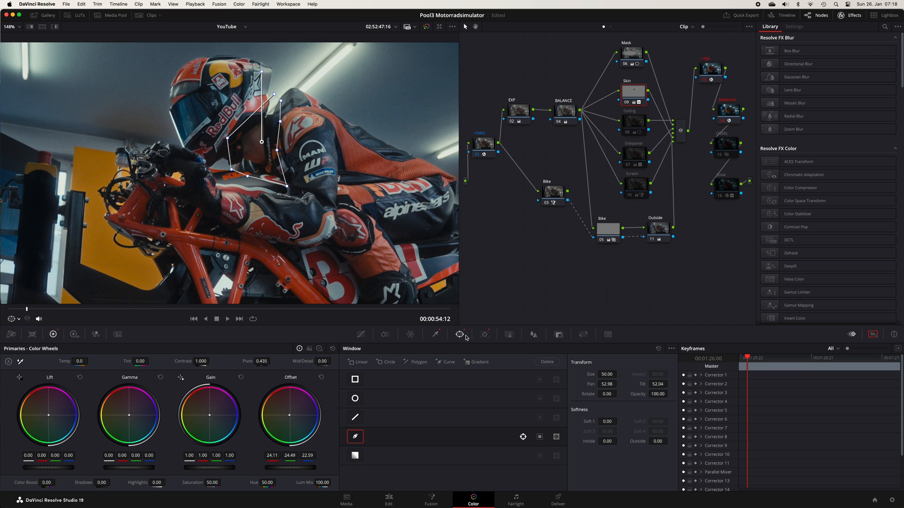
{"action": "left_click", "coordinate": [435, 334]}
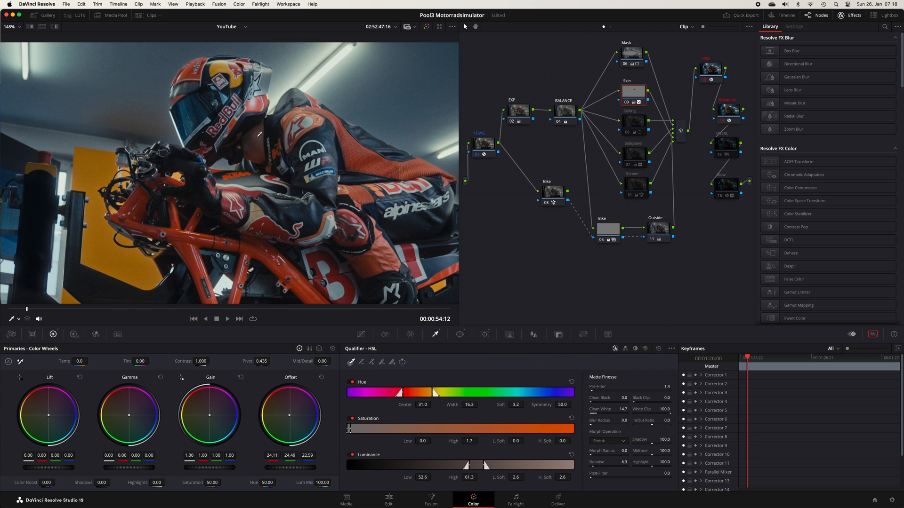
{"action": "left_click", "coordinate": [460, 335]}
Check how the Skin node's tracked window follows the rider's neck from the start to the end of the clip
{"action": "left_click_drag", "start_coordinate": [59, 310], "coordinate": [7, 311]}
{"action": "left_click", "coordinate": [485, 334]}
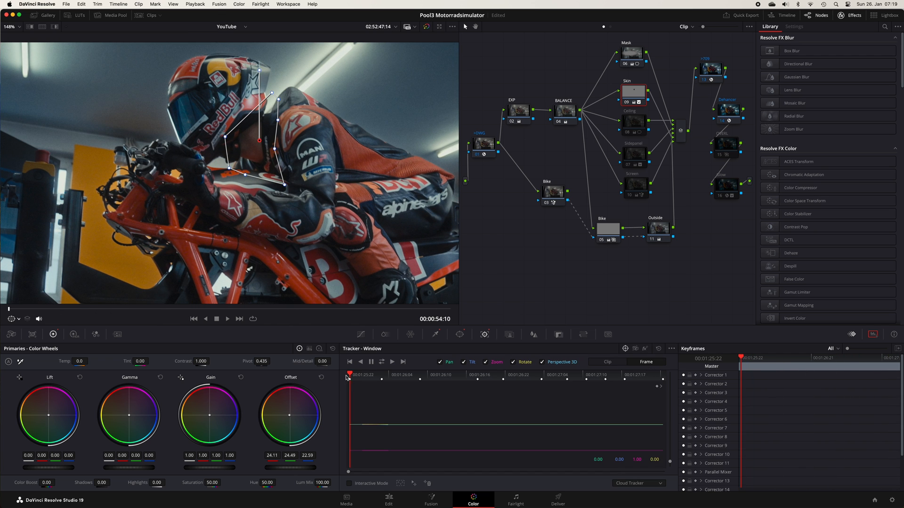
{"action": "left_click", "coordinate": [384, 376]}
{"action": "left_click_drag", "start_coordinate": [412, 377], "coordinate": [421, 377]}
{"action": "mouse_move", "coordinate": [245, 152]}
{"action": "left_mouse_down"}
{"action": "mouse_move", "coordinate": [245, 166]}
{"action": "mouse_move", "coordinate": [246, 156]}
{"action": "left_mouse_up"}
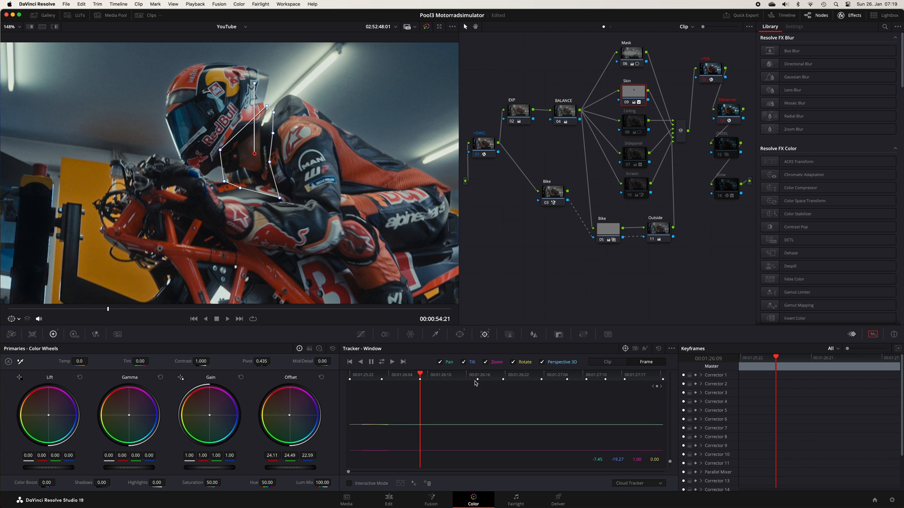
{"action": "left_click", "coordinate": [475, 384]}
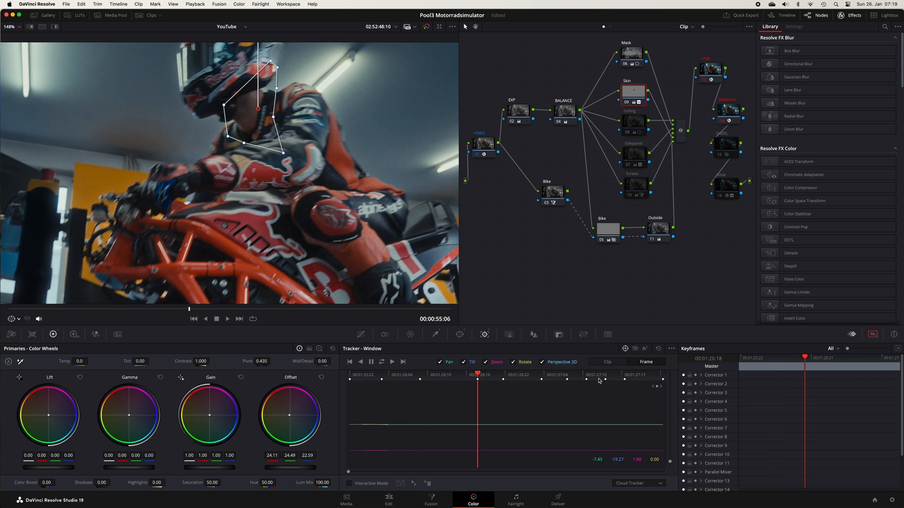
{"action": "left_click_drag", "start_coordinate": [600, 381], "coordinate": [661, 381]}
Enable the Ceiling and Sidepanel nodes, comparing the full frame with the Sidepanel node off and on
{"action": "left_click", "coordinate": [634, 126]}
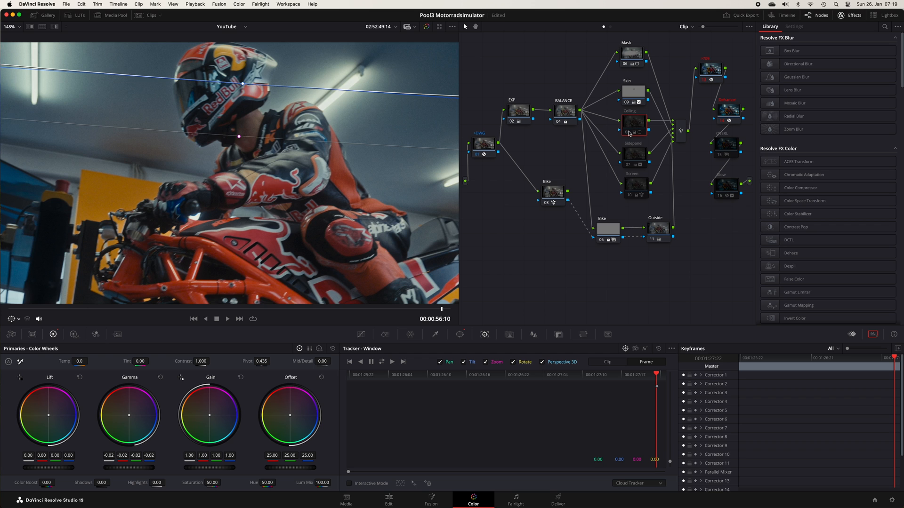
{"action": "key", "text": "shift+z"}
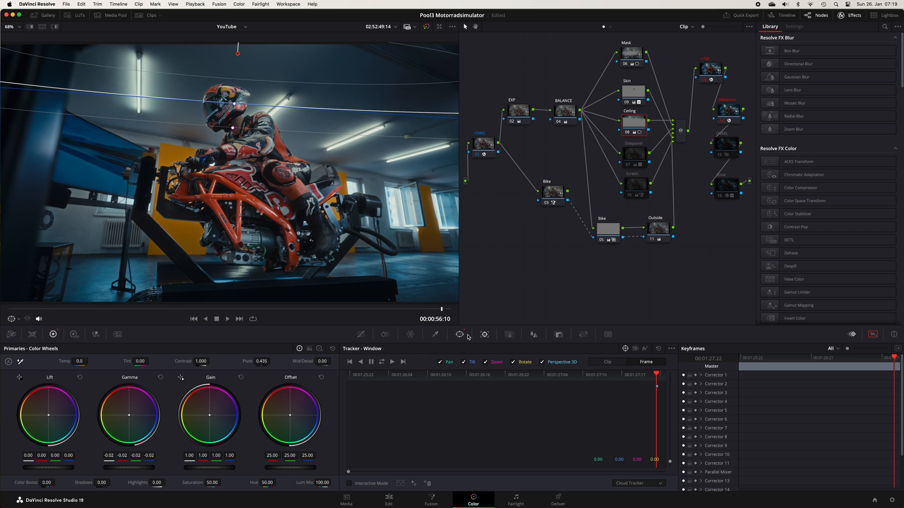
{"action": "left_click", "coordinate": [629, 164]}
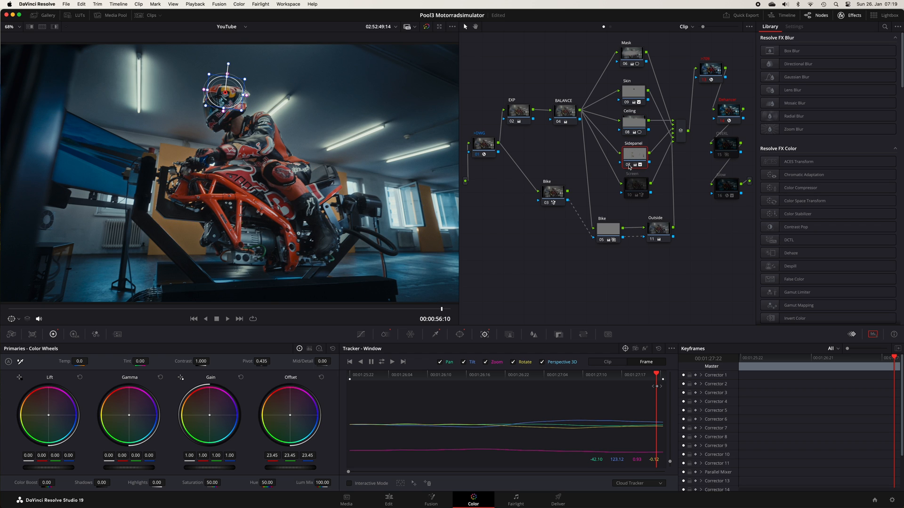
{"action": "key", "text": "super+d"}
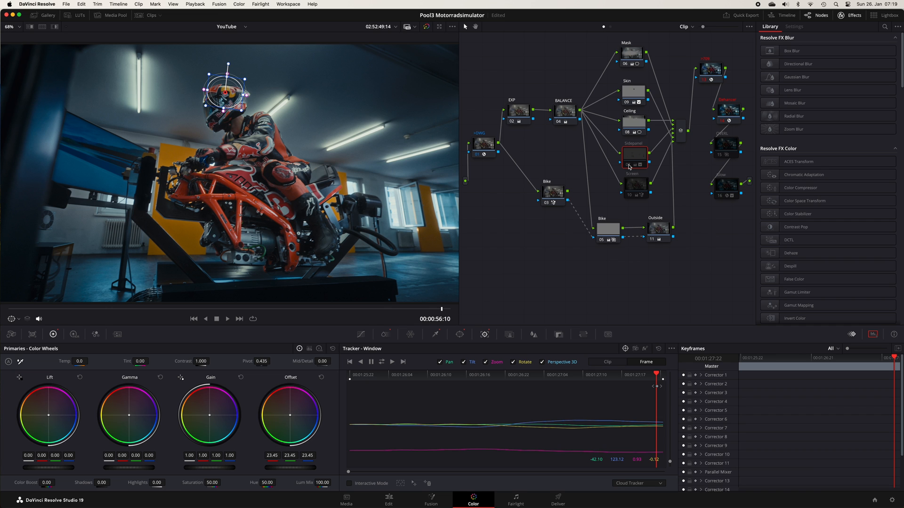
{"action": "key", "text": "super+d"}
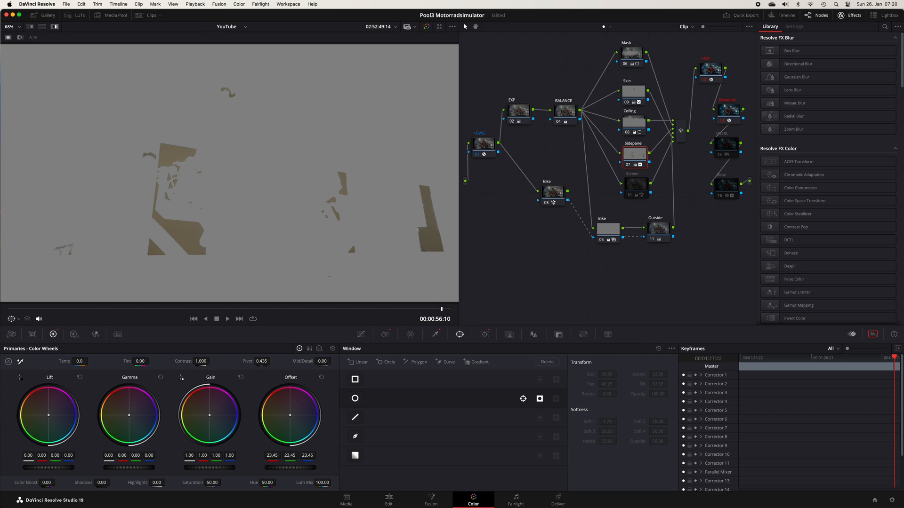
Examine the Sidepanel node's highlighted selection together with its circular window around the helmet
{"action": "key", "text": "shift+h"}
{"action": "left_click", "coordinate": [355, 398]}
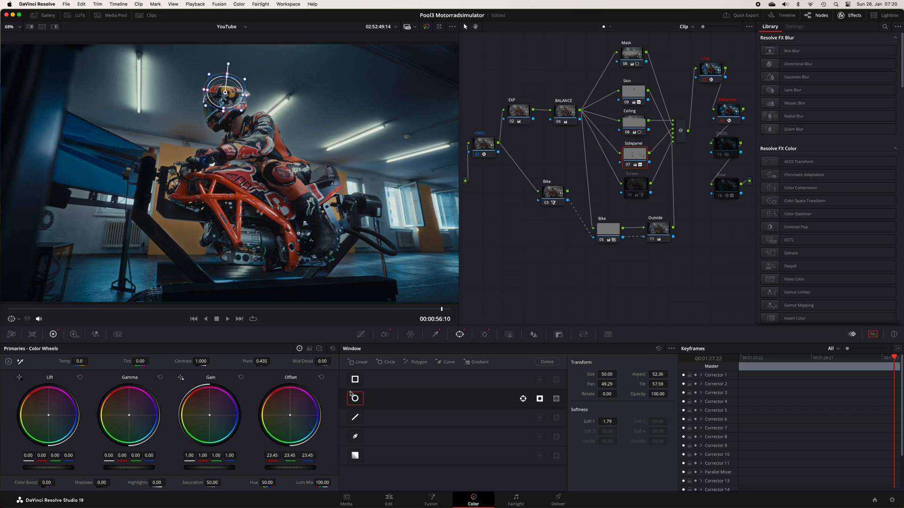
{"action": "key", "text": "shift+h"}
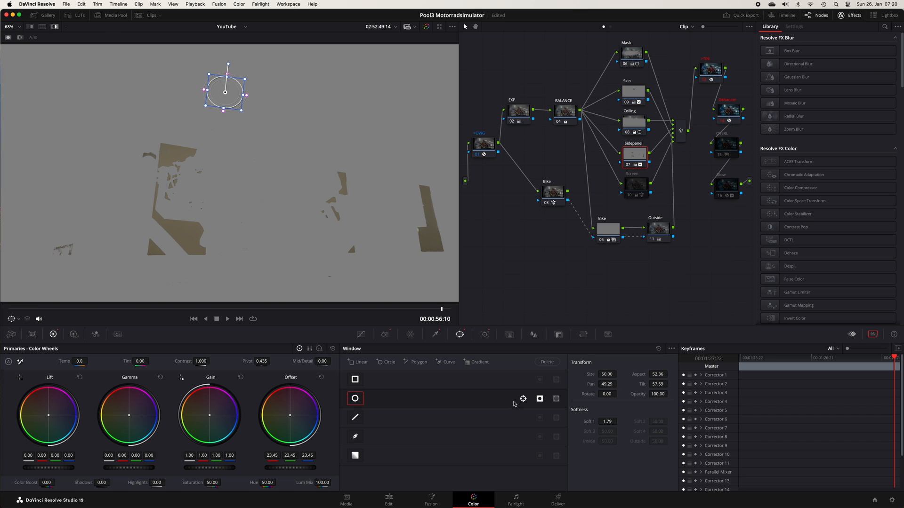
Return from the Sidepanel node's highlighted selection to the full frame and check its circular window's tracking along the clip
{"action": "key", "text": "shift+h"}
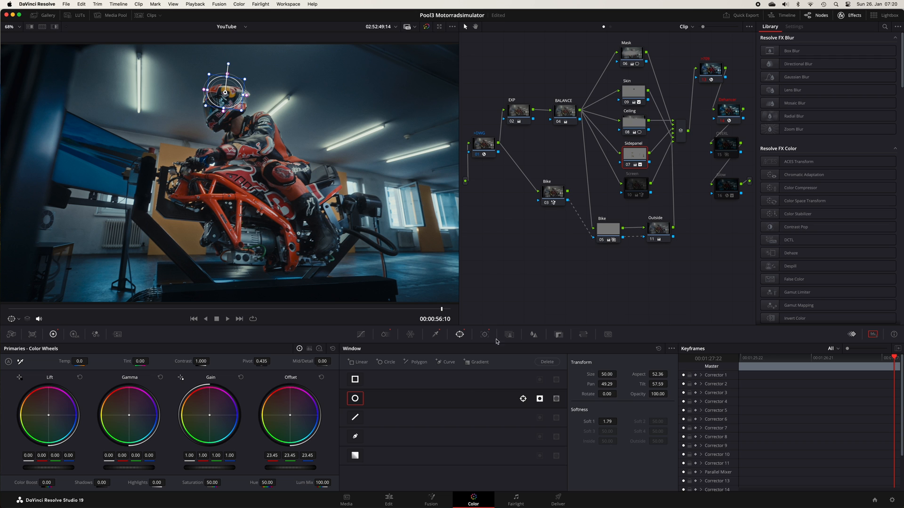
{"action": "left_click", "coordinate": [485, 335]}
{"action": "left_click", "coordinate": [382, 362]}
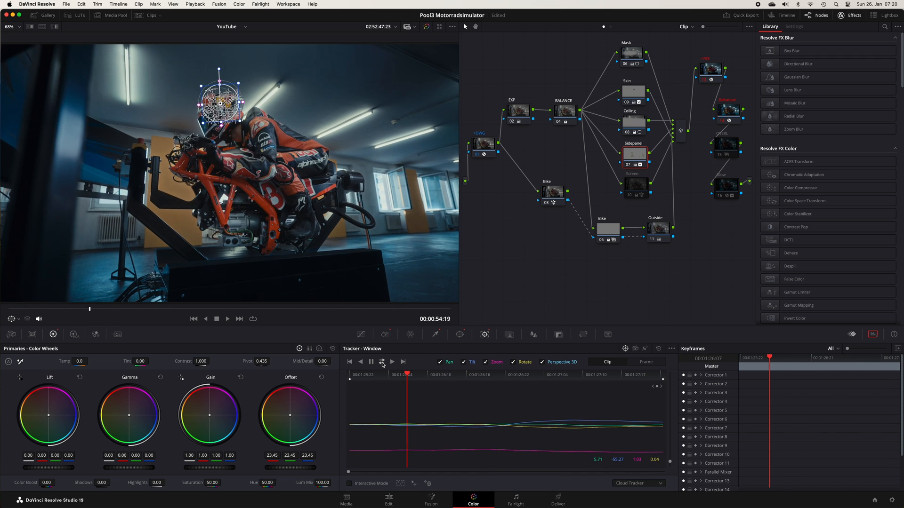
Enable the Screen node and review its object Magic Mask overlay from the start to near the end of the clip
{"action": "left_click", "coordinate": [637, 184]}
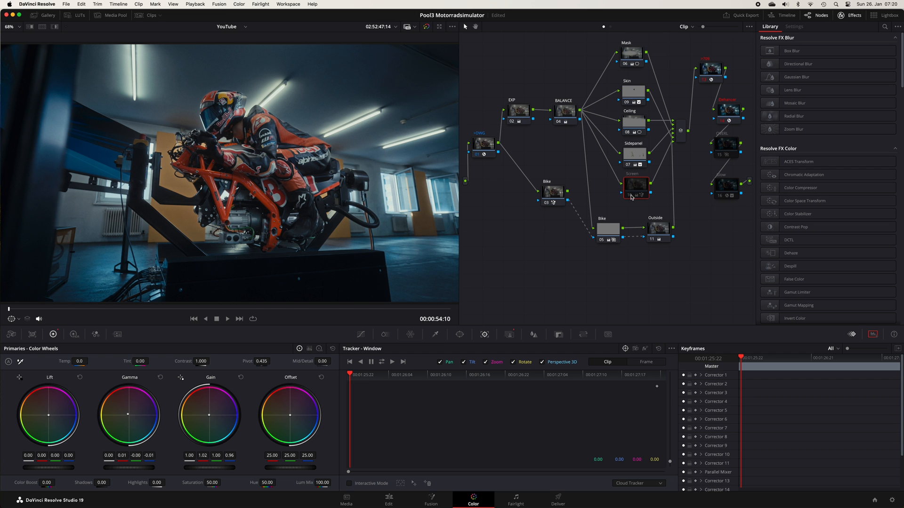
{"action": "left_click", "coordinate": [631, 197]}
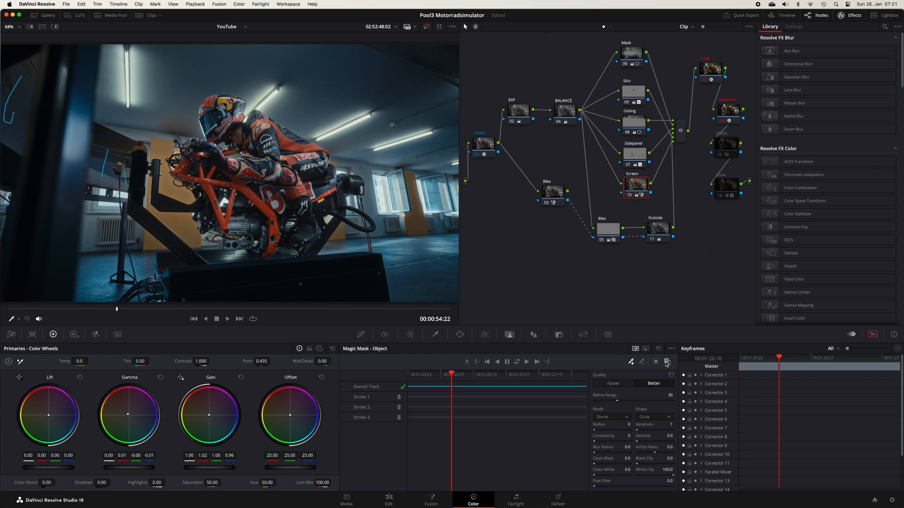
{"action": "left_click", "coordinate": [666, 363]}
{"action": "left_click", "coordinate": [413, 375]}
{"action": "left_click_drag", "start_coordinate": [413, 377], "coordinate": [560, 376]}
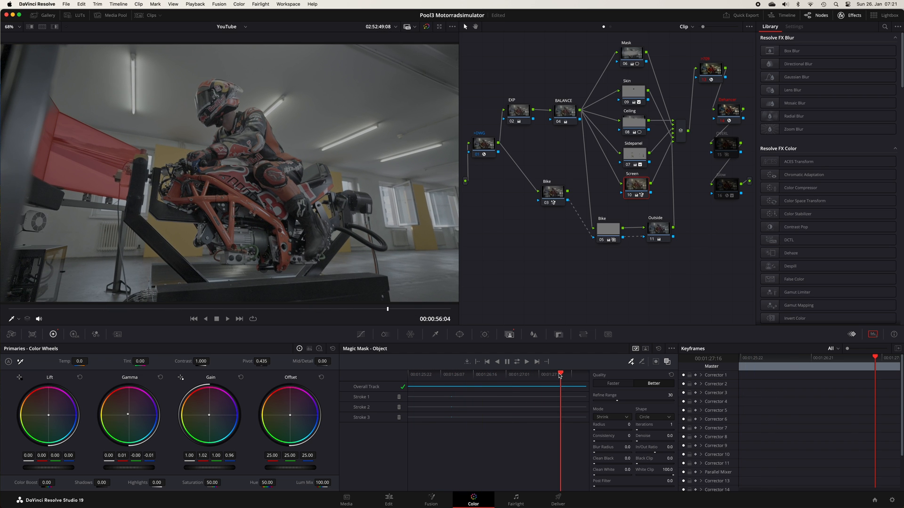
{"action": "left_click", "coordinate": [668, 362]}
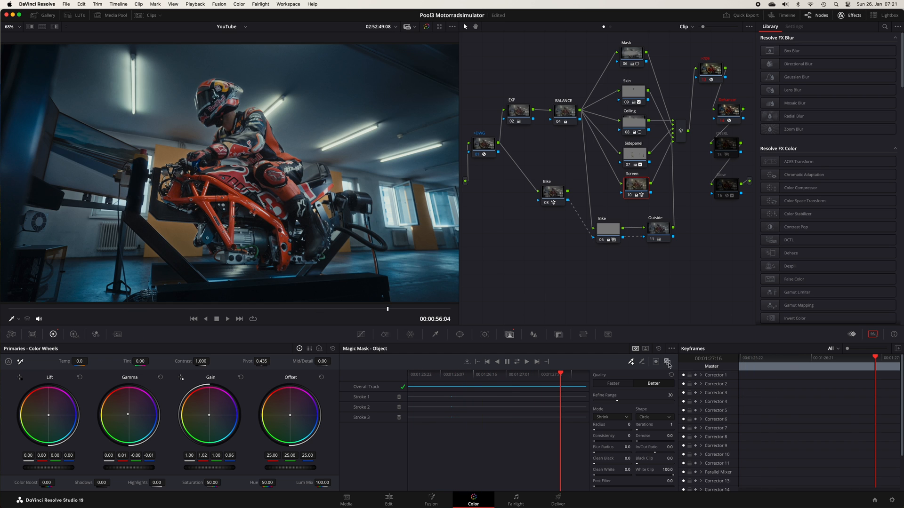
Enable the OVERL node, comparing the image with the node off and on
{"action": "left_click", "coordinate": [723, 148]}
{"action": "left_click", "coordinate": [720, 155]}
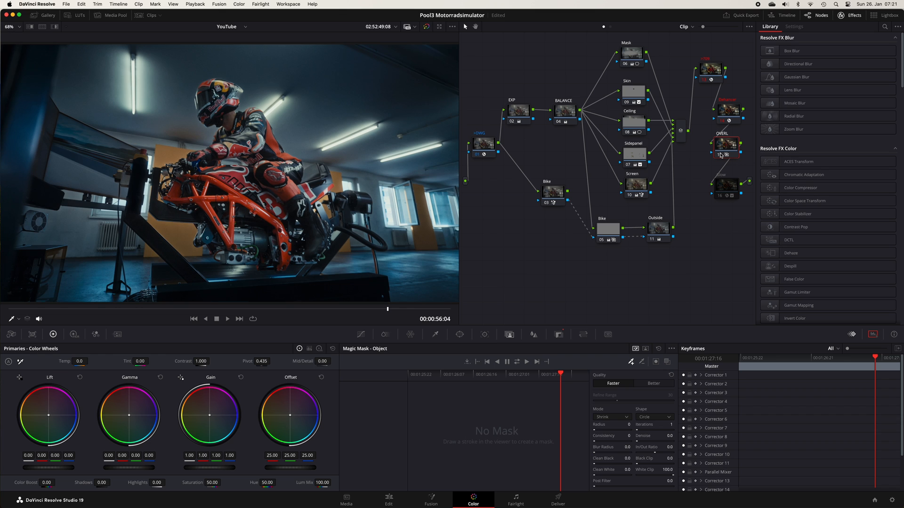
{"action": "left_click", "coordinate": [721, 155]}
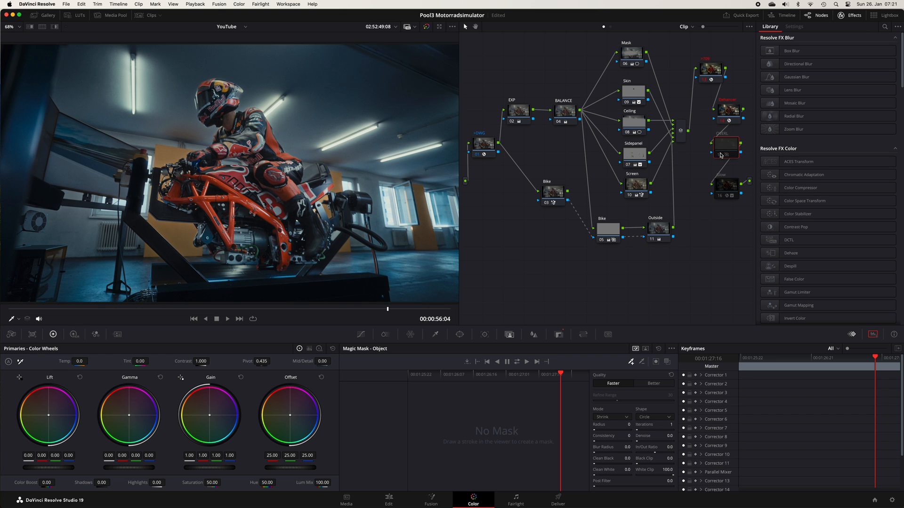
{"action": "left_click", "coordinate": [721, 155]}
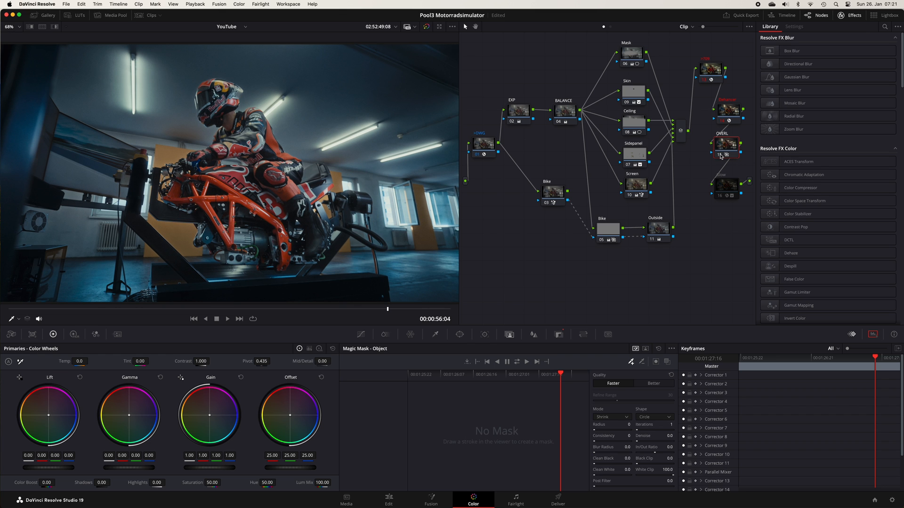
Choose Overlay as the OVERL node's composite mode and inspect the gain of its key output
{"action": "right_click", "coordinate": [725, 145]}
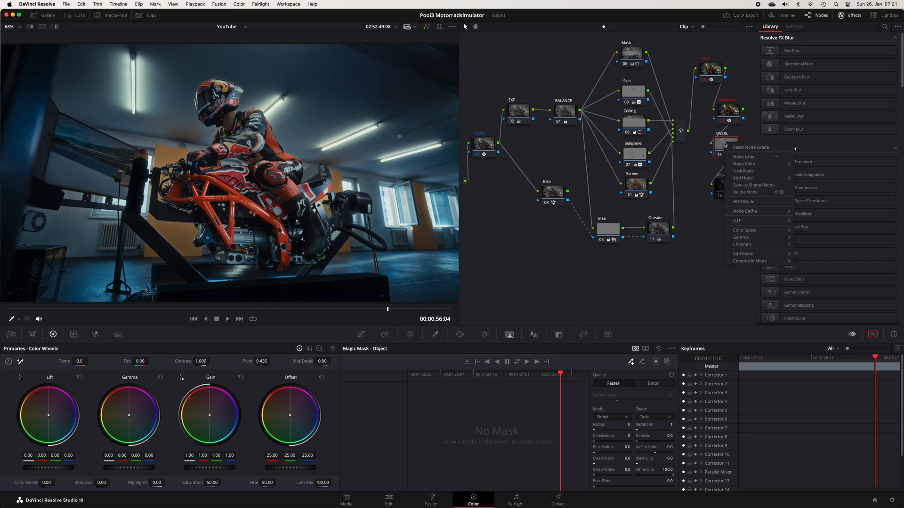
{"action": "mouse_move", "coordinate": [750, 261]}
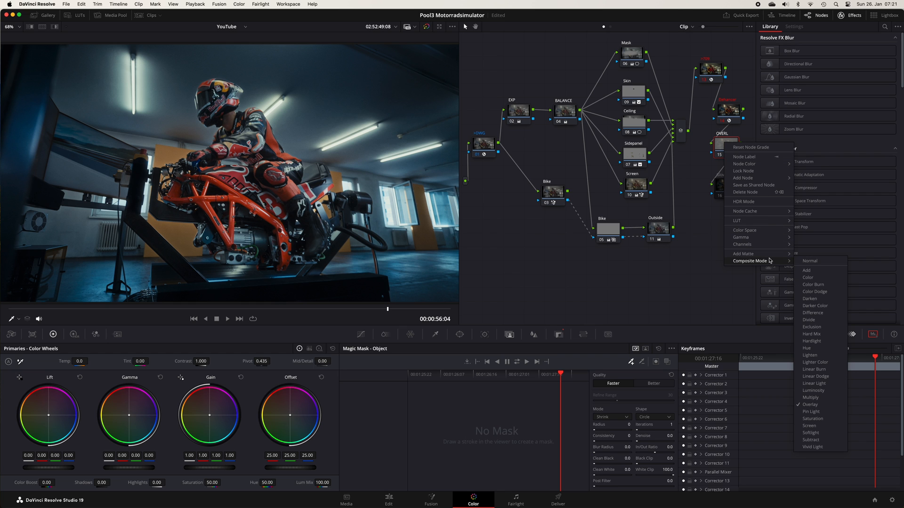
{"action": "left_click", "coordinate": [823, 406]}
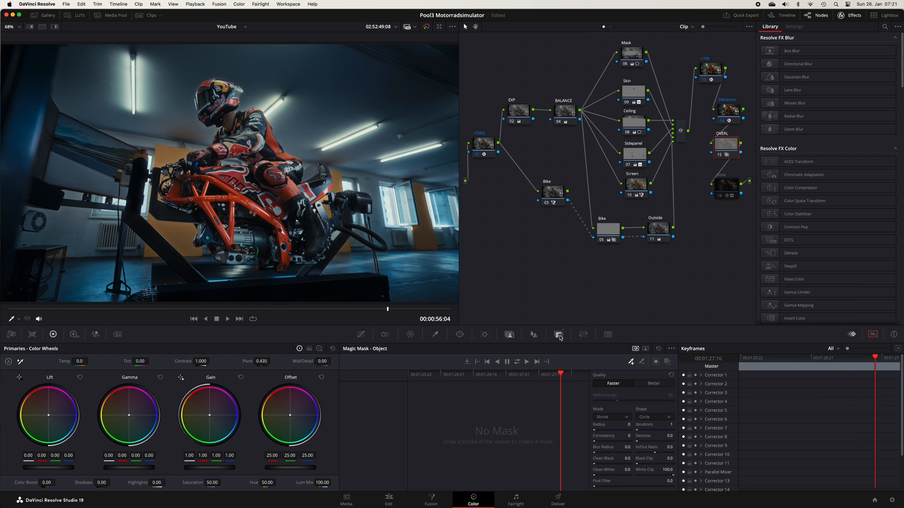
{"action": "left_click", "coordinate": [559, 335]}
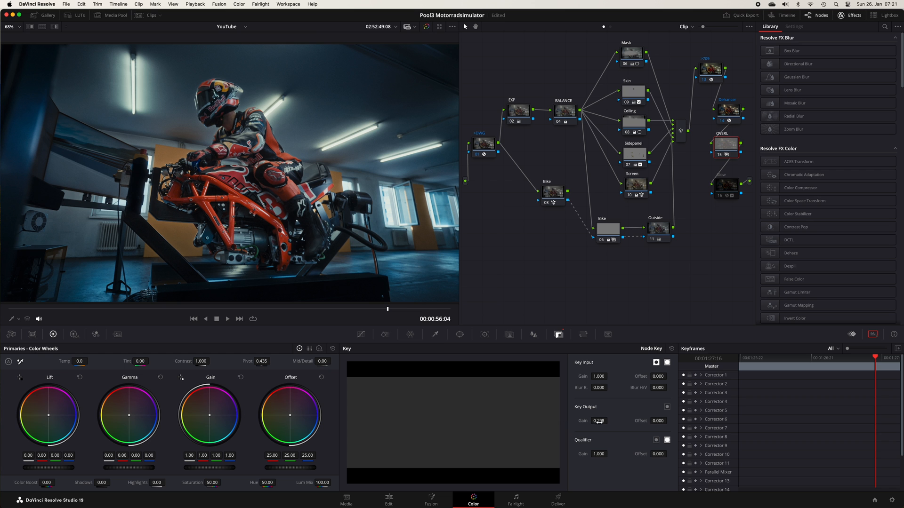
{"action": "left_click_drag", "start_coordinate": [600, 422], "coordinate": [622, 420]}
Enable the Glow node and review its circular window and how the window is tracked through the clip
{"action": "left_click", "coordinate": [720, 197]}
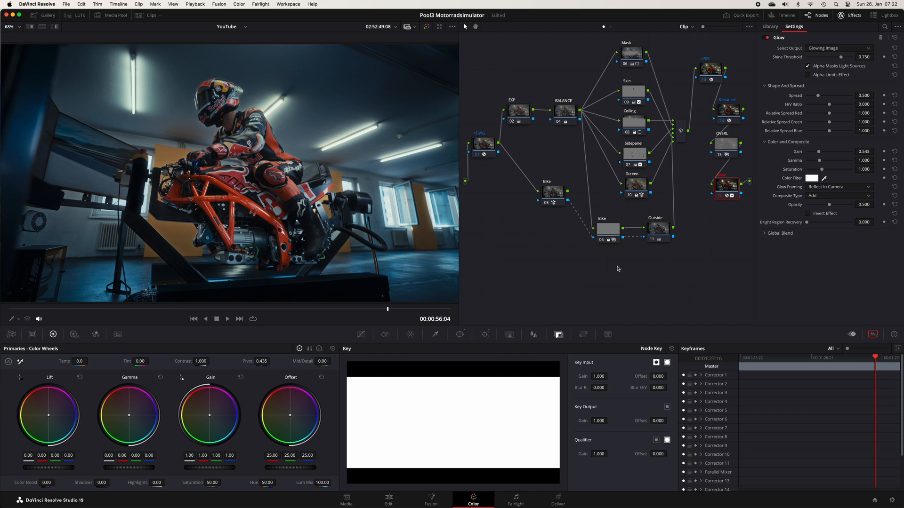
{"action": "left_click", "coordinate": [460, 335]}
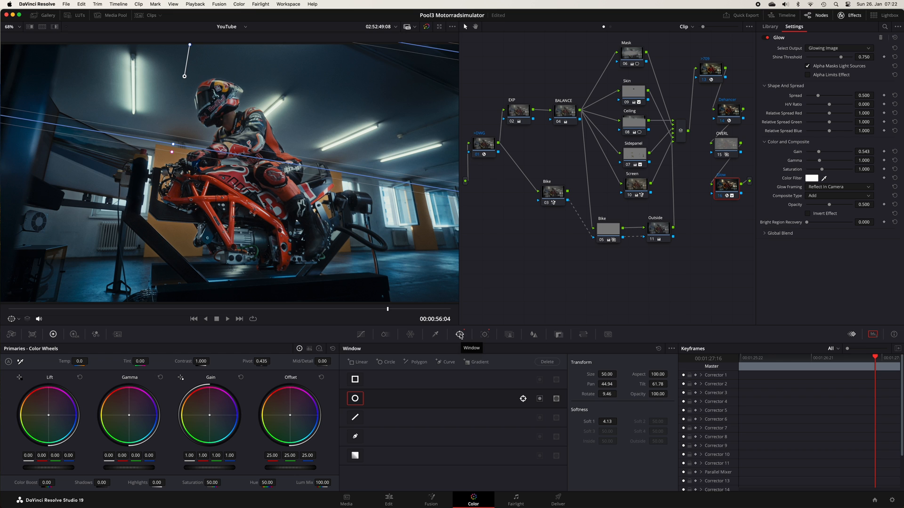
{"action": "left_click", "coordinate": [485, 335]}
{"action": "left_click", "coordinate": [381, 362]}
{"action": "left_click_drag", "start_coordinate": [587, 375], "coordinate": [377, 375]}
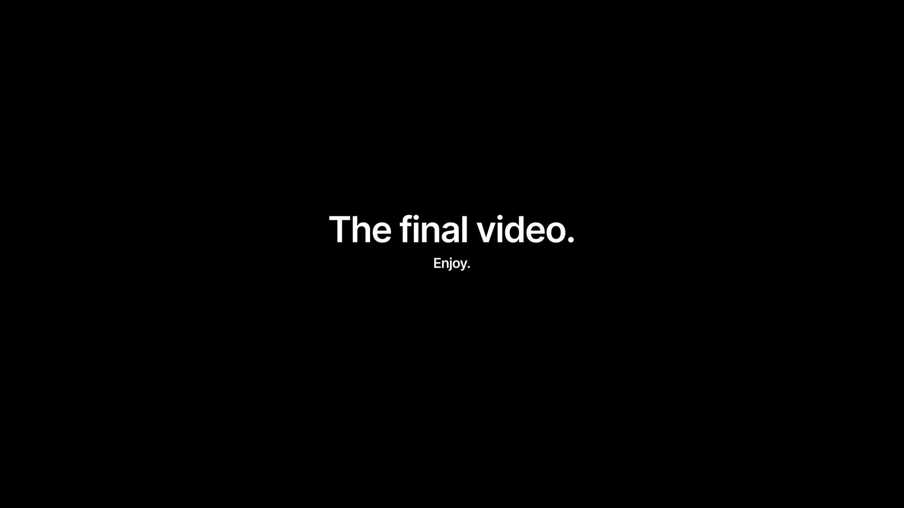